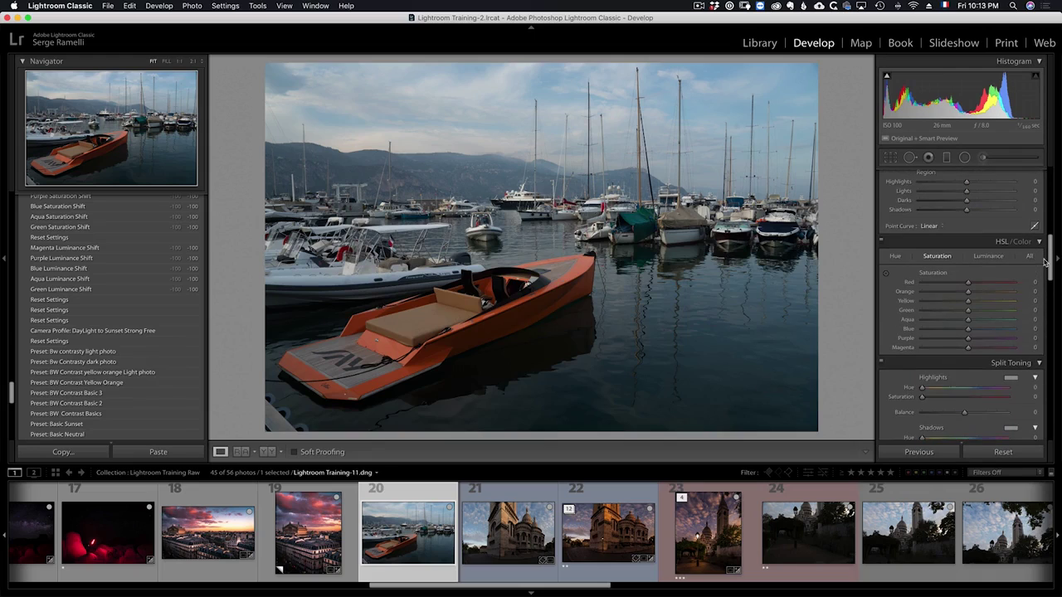
- Set the HSL saturation of green, aqua, blue, purple and magenta to −100
click(992, 258)
click(937, 257)
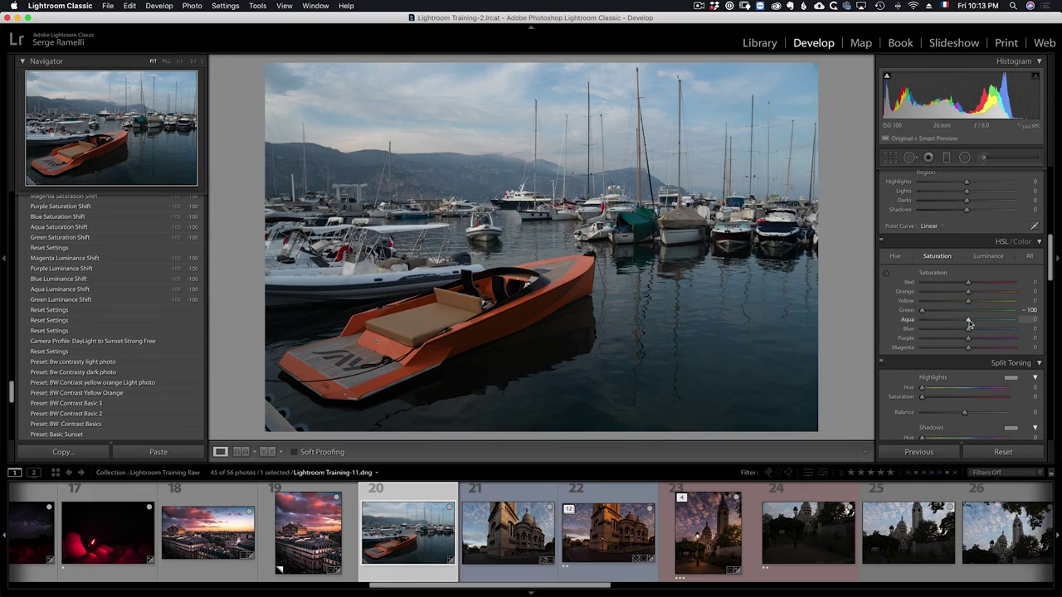
drag(968, 323, 874, 325)
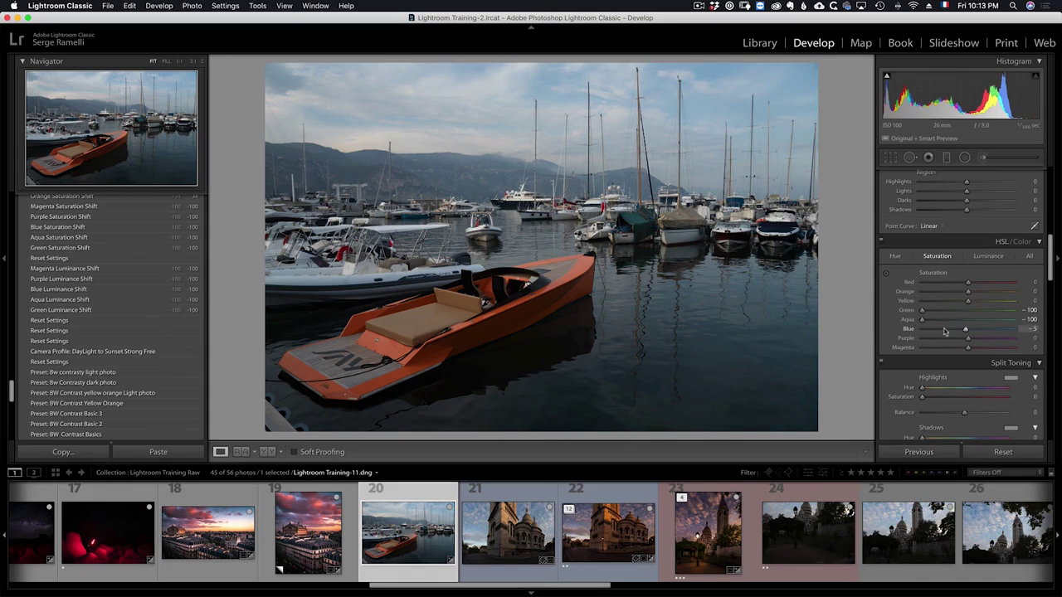
drag(944, 331, 832, 338)
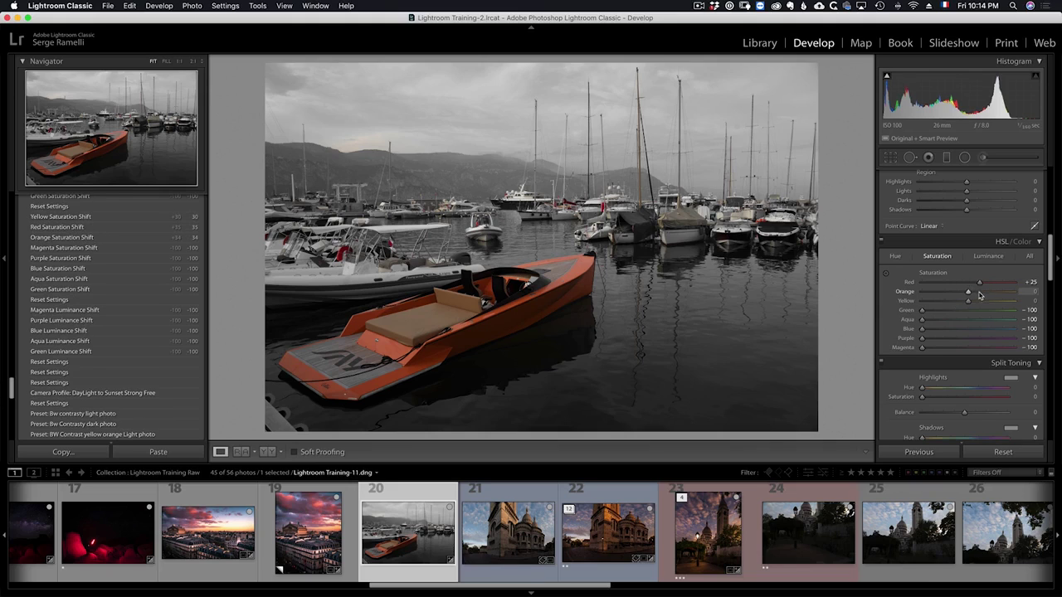
- Raise the HSL saturation of red to +47 and of orange and yellow to +46
drag(968, 291, 988, 283)
click(885, 275)
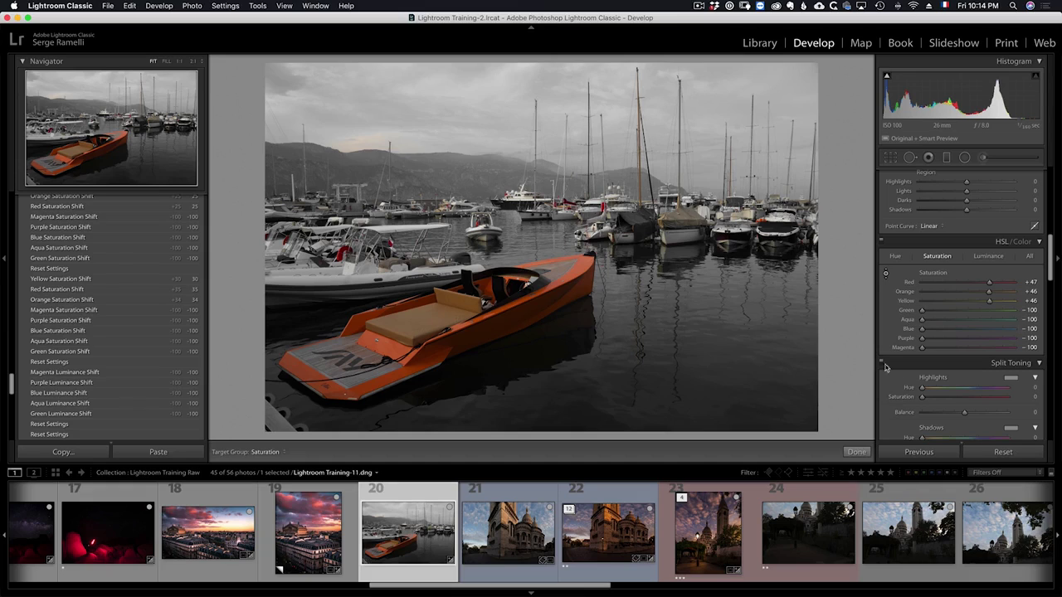
click(856, 451)
- In the basic tone adjustments, set Highlights to −100, Shadows to +100, Whites to +26 and Blacks to −37
scroll(955, 310, up, 5)
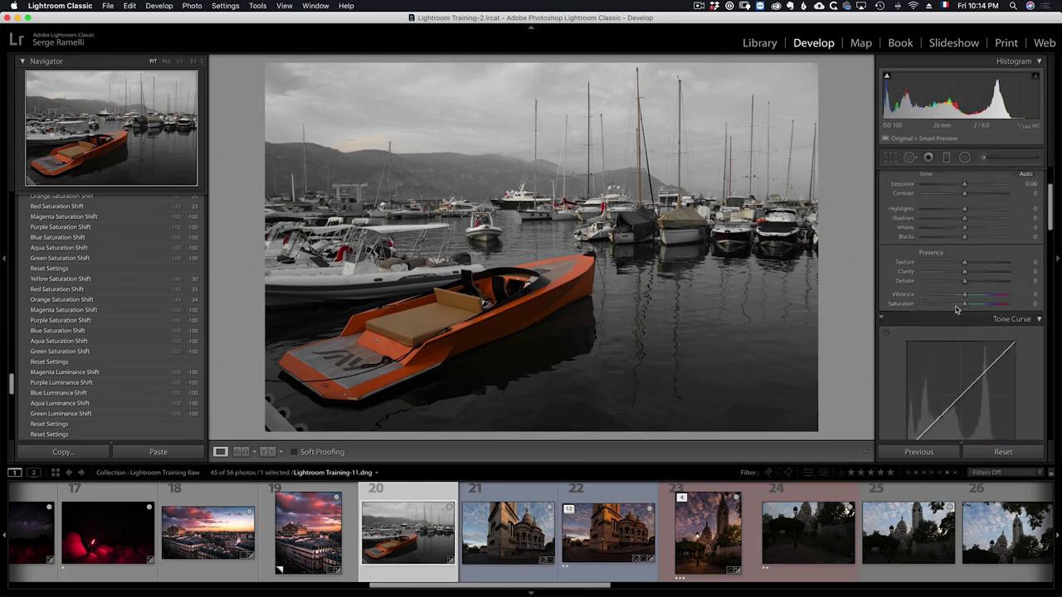
scroll(956, 309, up, 3)
drag(962, 310, 916, 302)
mouse_move(965, 331)
mouse_down()
mouse_move(948, 330)
mouse_move(975, 320)
mouse_up()
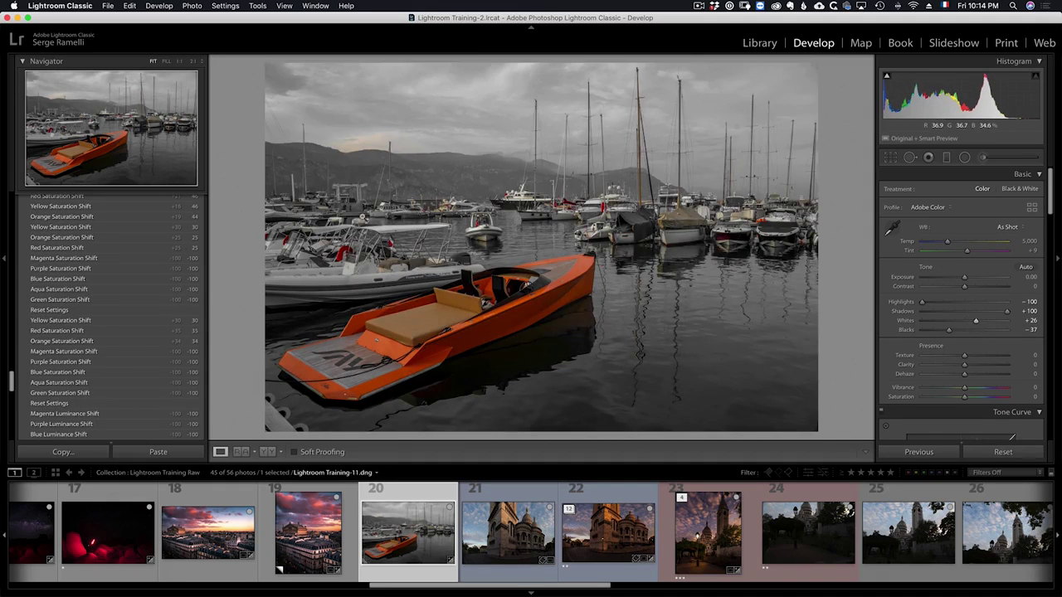
- Check the red details on the white boat up close, and set the photo's Exposure to −0.45 and Contrast to +29
click(346, 251)
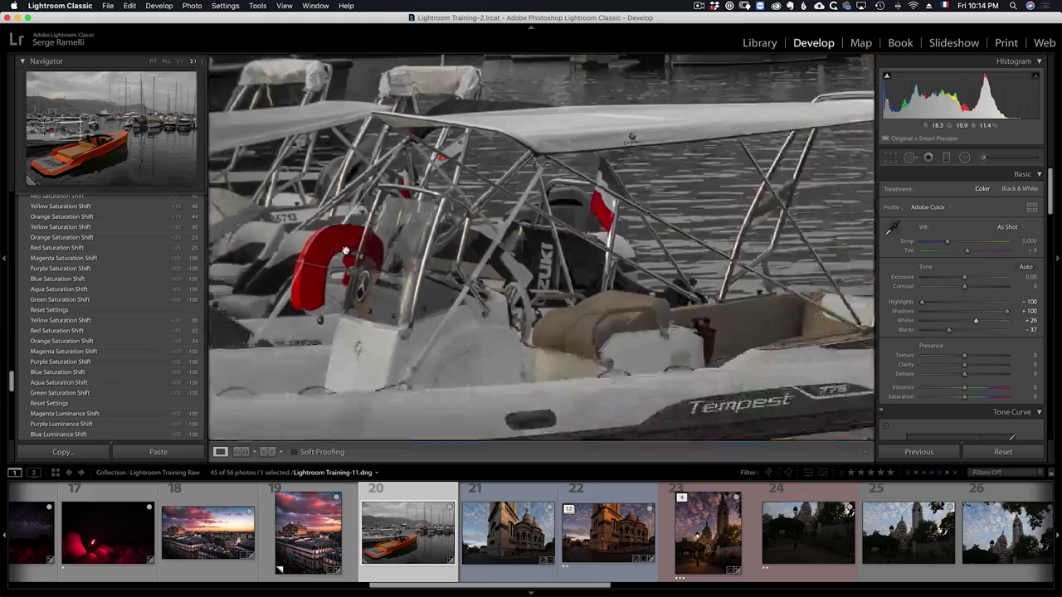
click(371, 251)
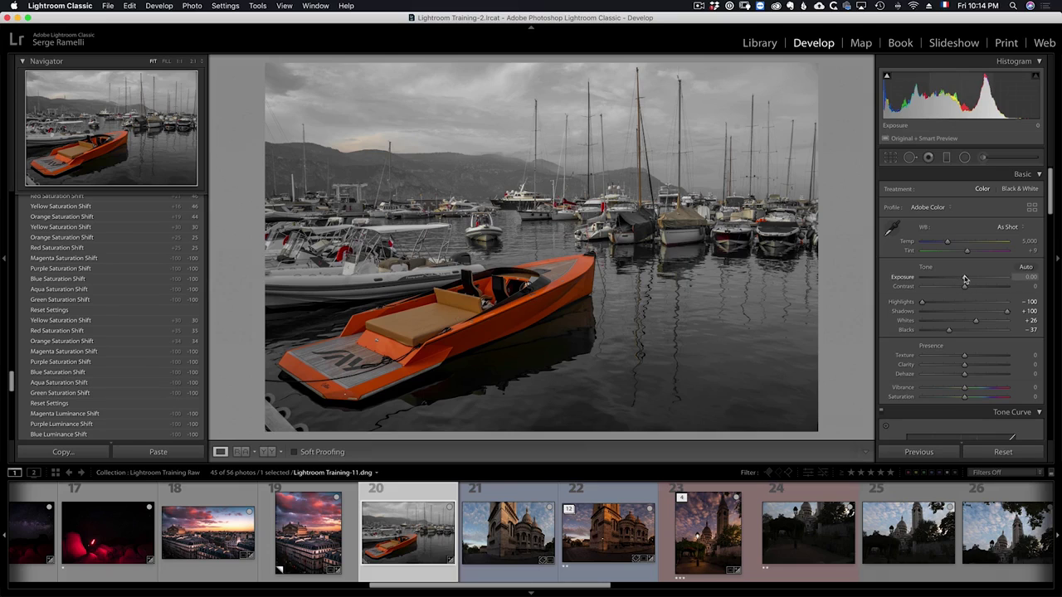
drag(964, 279, 977, 288)
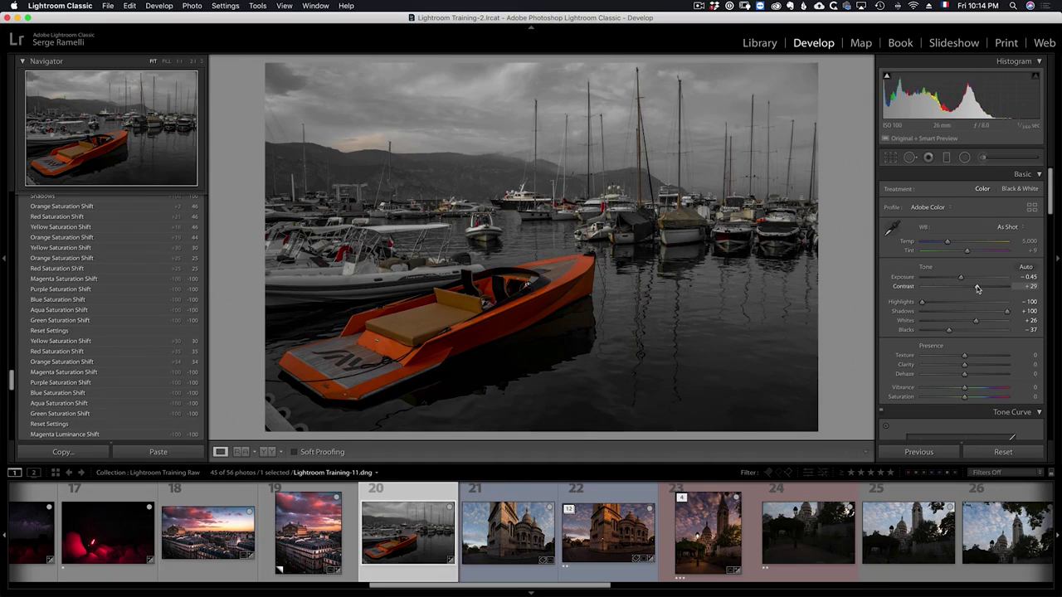
- Add a graduated filter over the sky down to the moored boats, with Exposure −1.10 and Contrast 40
click(947, 159)
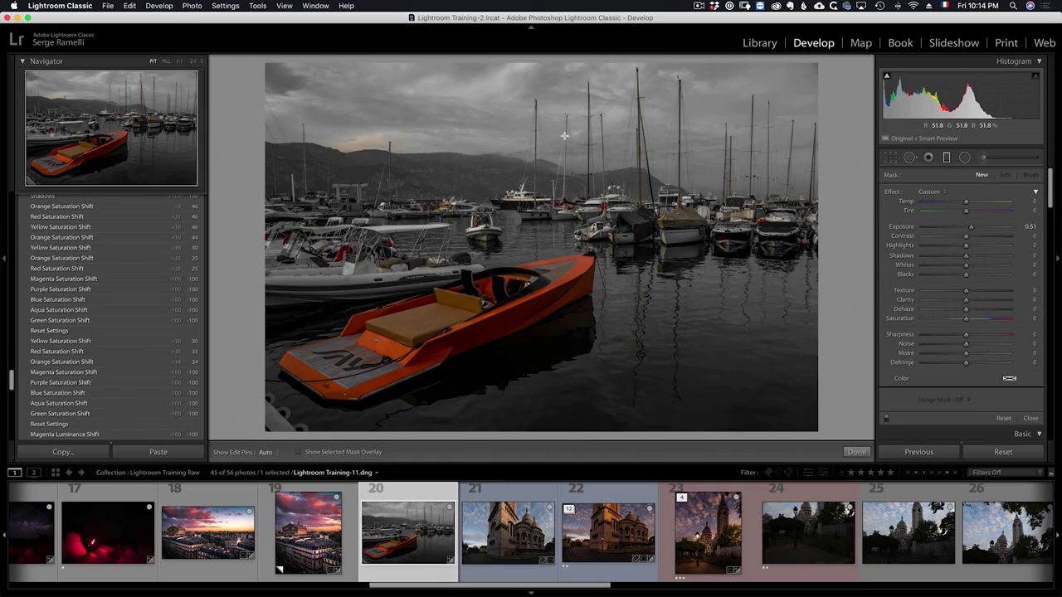
drag(523, 128, 521, 255)
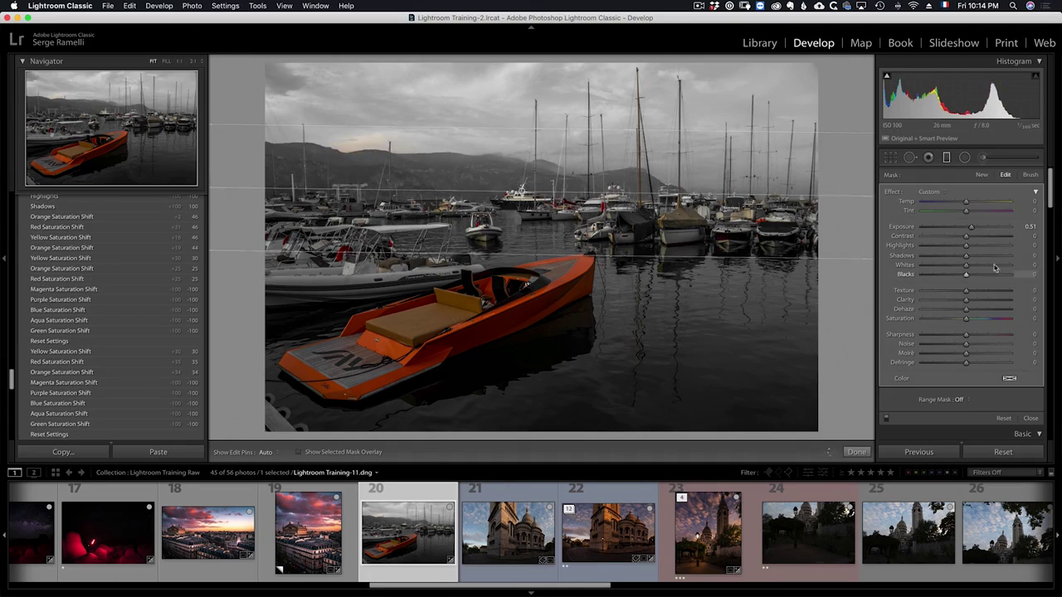
drag(972, 233, 953, 229)
drag(514, 191, 515, 122)
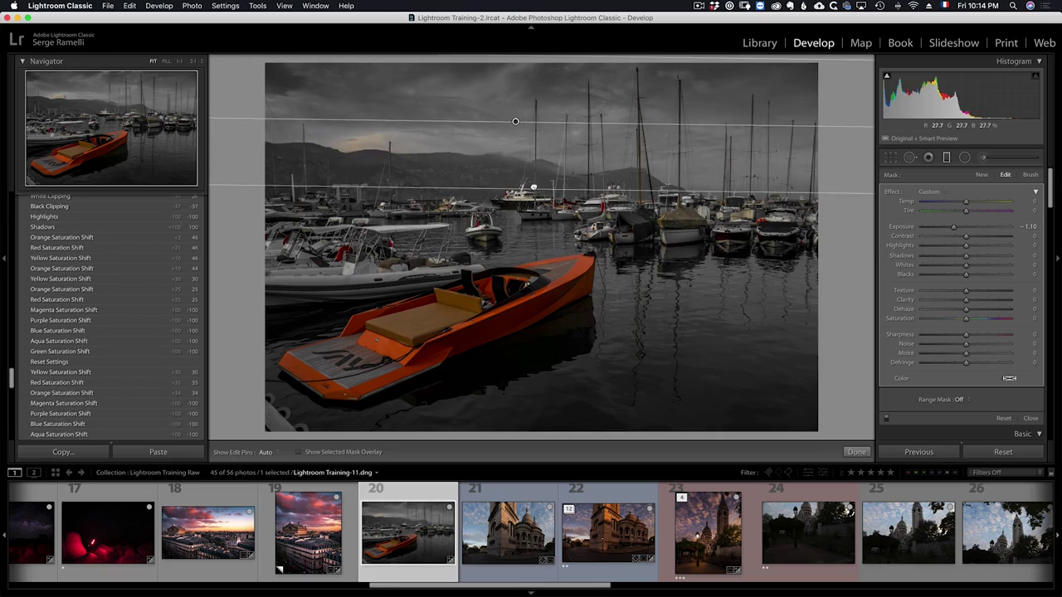
drag(965, 235, 982, 235)
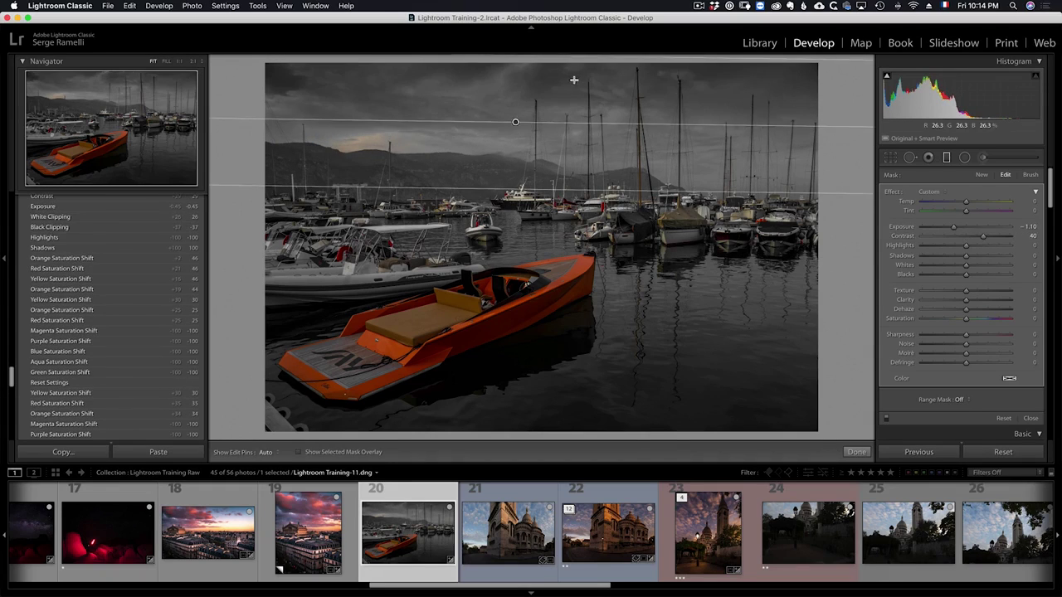
- Add a second graduated filter across the upper sky and set its Exposure to −0.56
drag(573, 76, 573, 193)
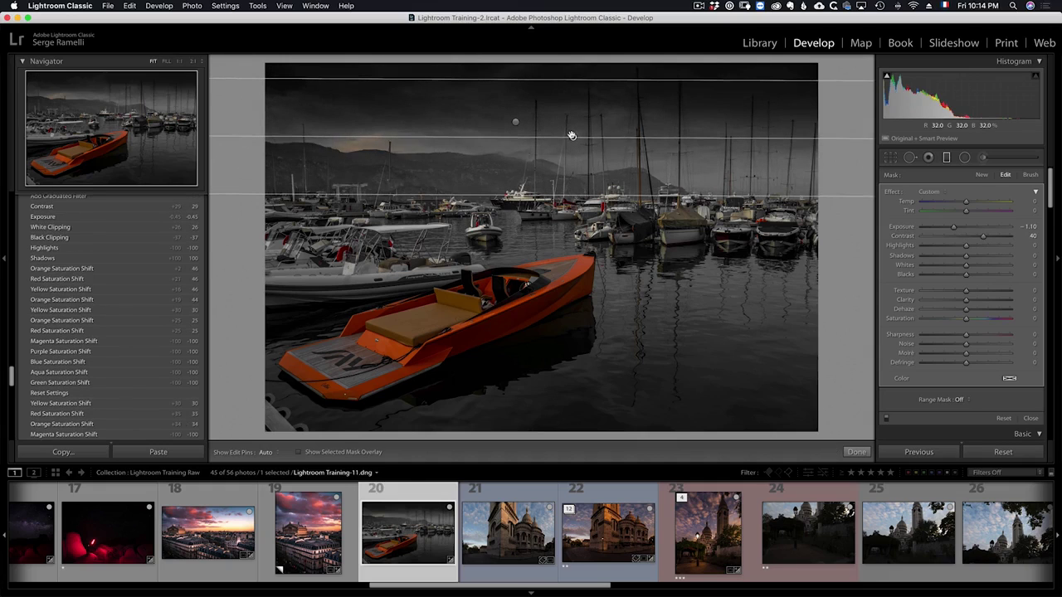
drag(572, 135, 564, 93)
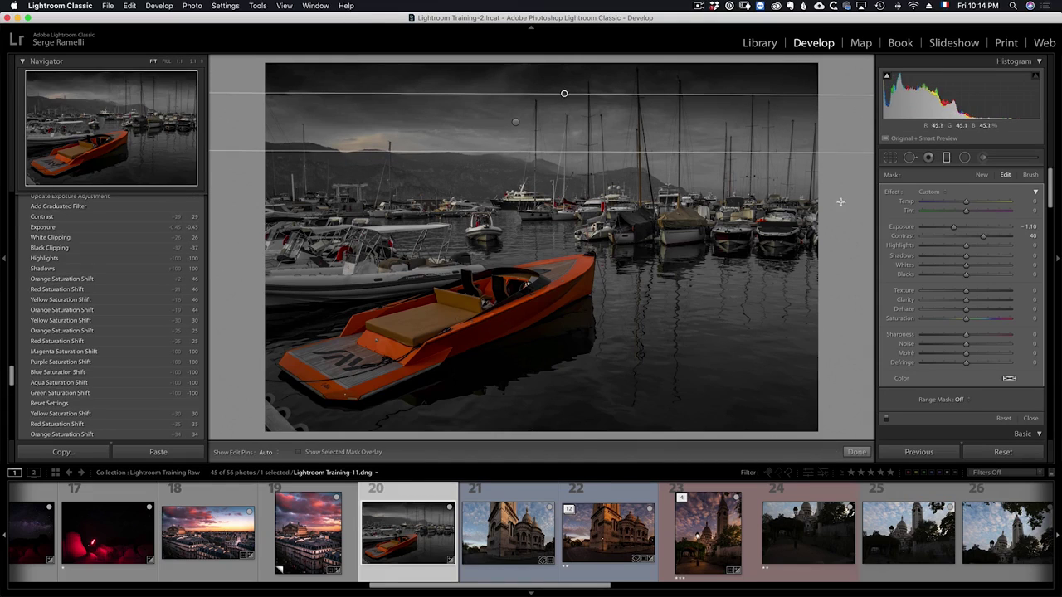
drag(960, 229, 958, 229)
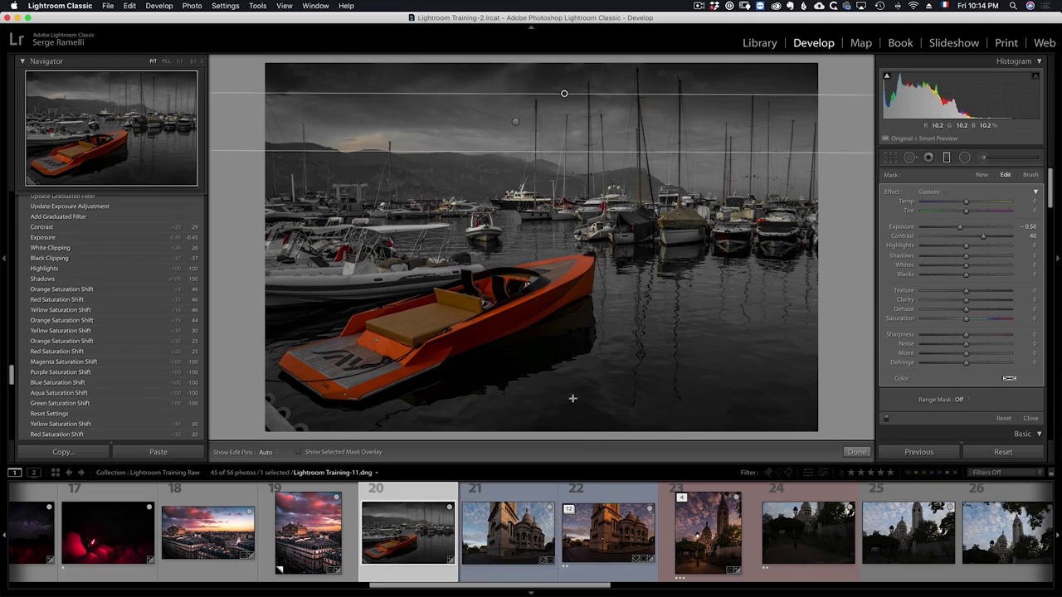
- Add a third graduated filter rising from the photo's lower edge and position it over the foreground water
drag(562, 406, 535, 240)
drag(548, 325, 573, 429)
click(855, 452)
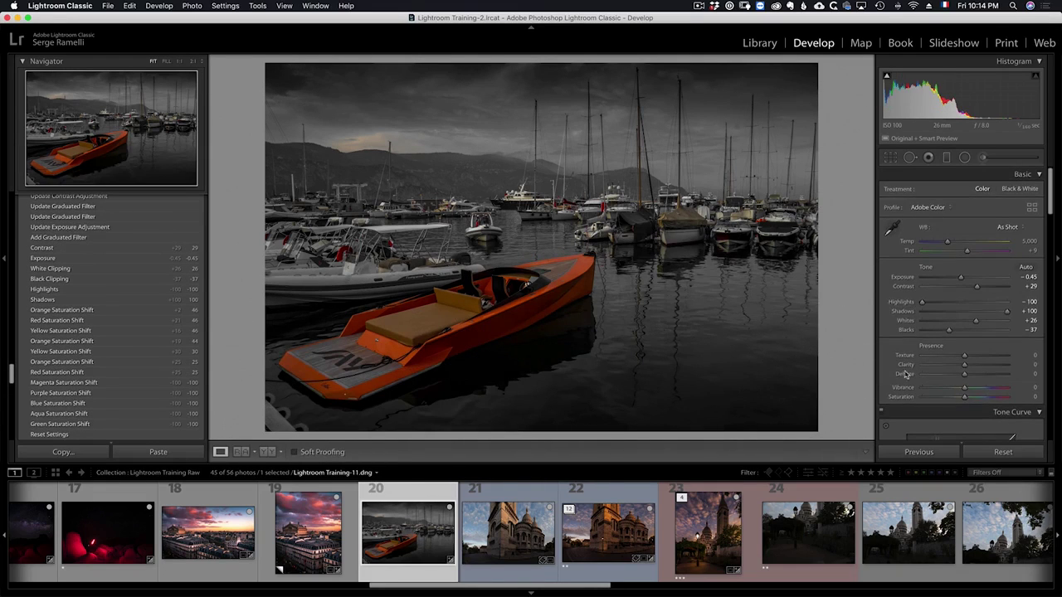
- Set the photo's overall Contrast to +45 and Exposure to −0.25
drag(990, 292, 964, 282)
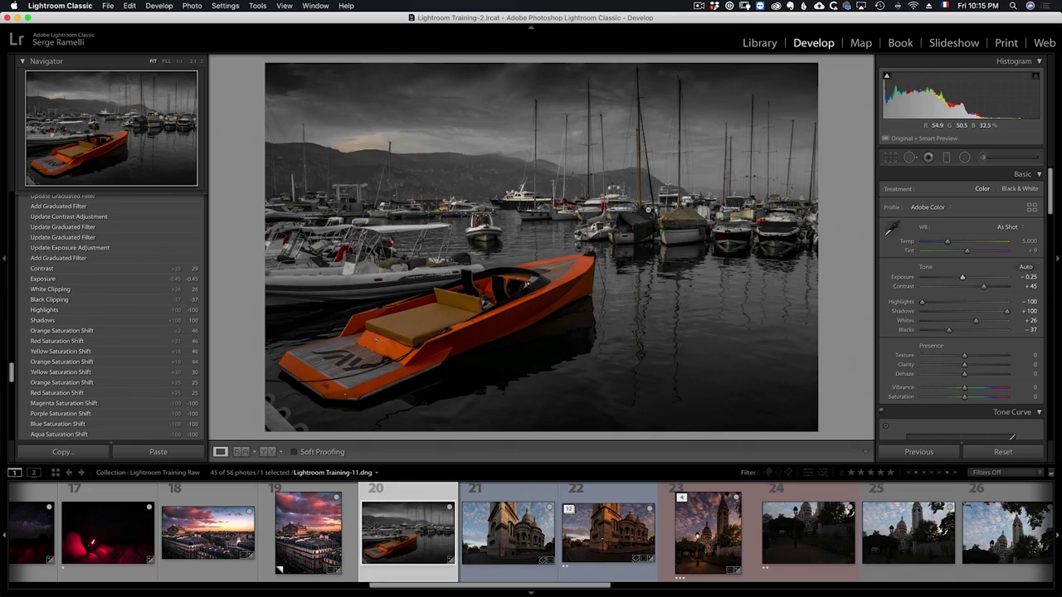
- Paint over the background boats with an adjustment brush at Saturation −100, Flow 100, Density 100 and size 18
click(983, 158)
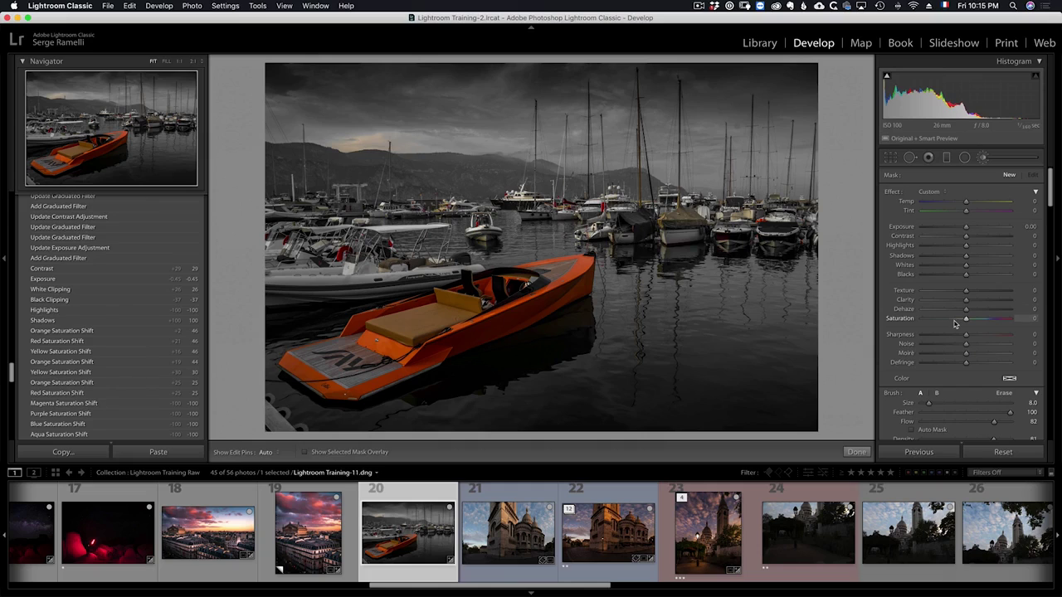
scroll(710, 264, up, 3)
scroll(1049, 203, down, 3)
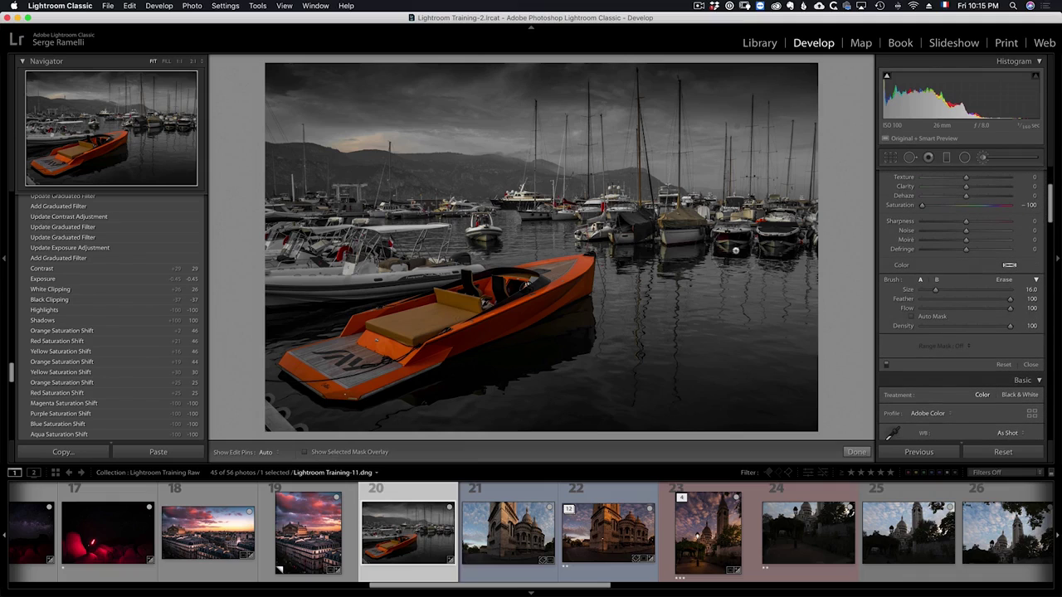
scroll(663, 245, up, 1)
key(h)
click(491, 197)
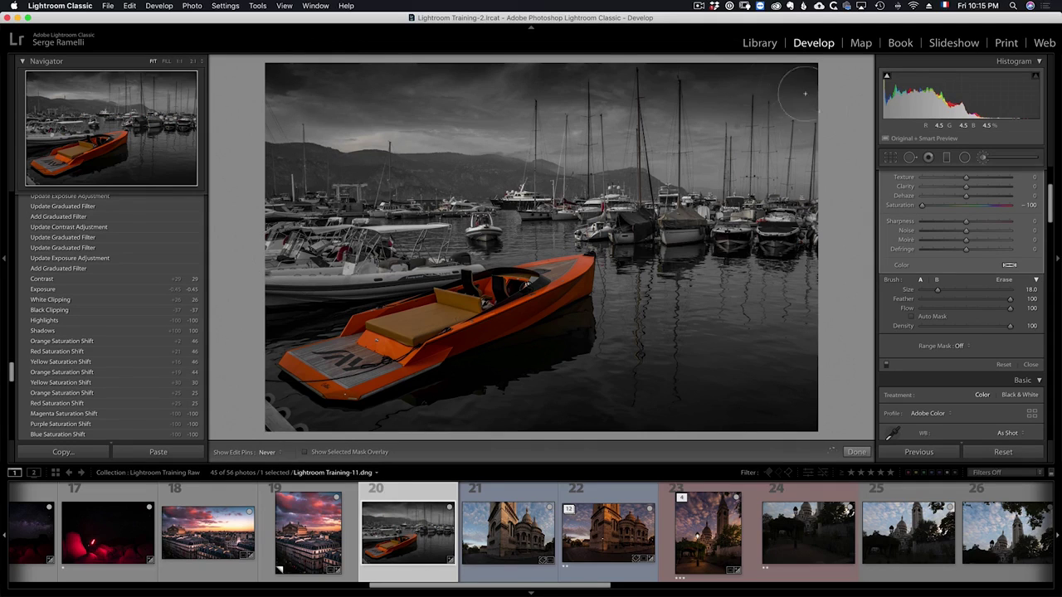
click(775, 241)
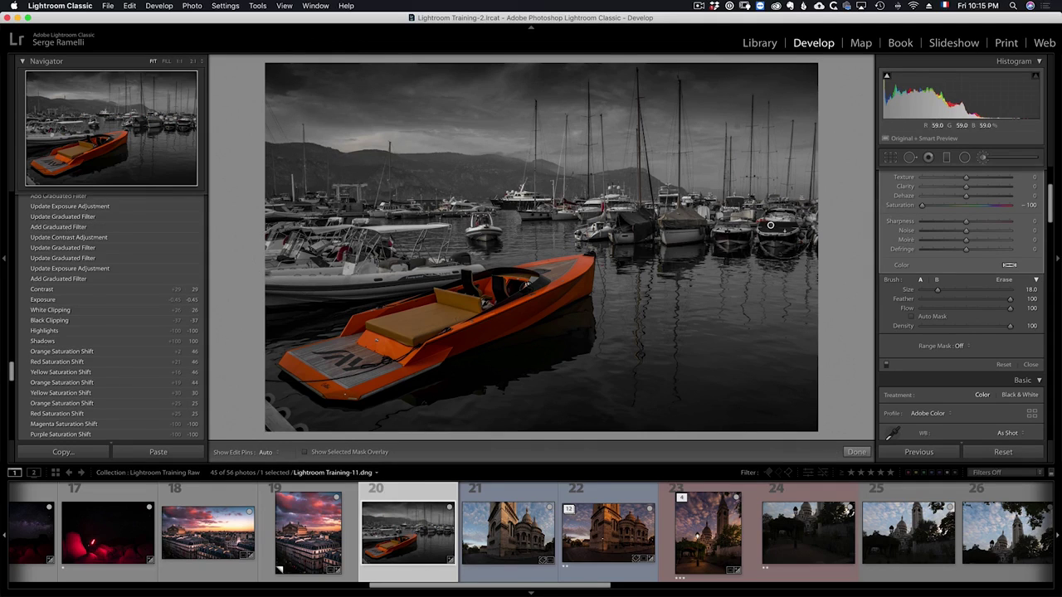
- Review the HSL saturation values and paint out the remaining background colour with a new adjustment brush at Saturation −100
drag(1050, 218, 1049, 304)
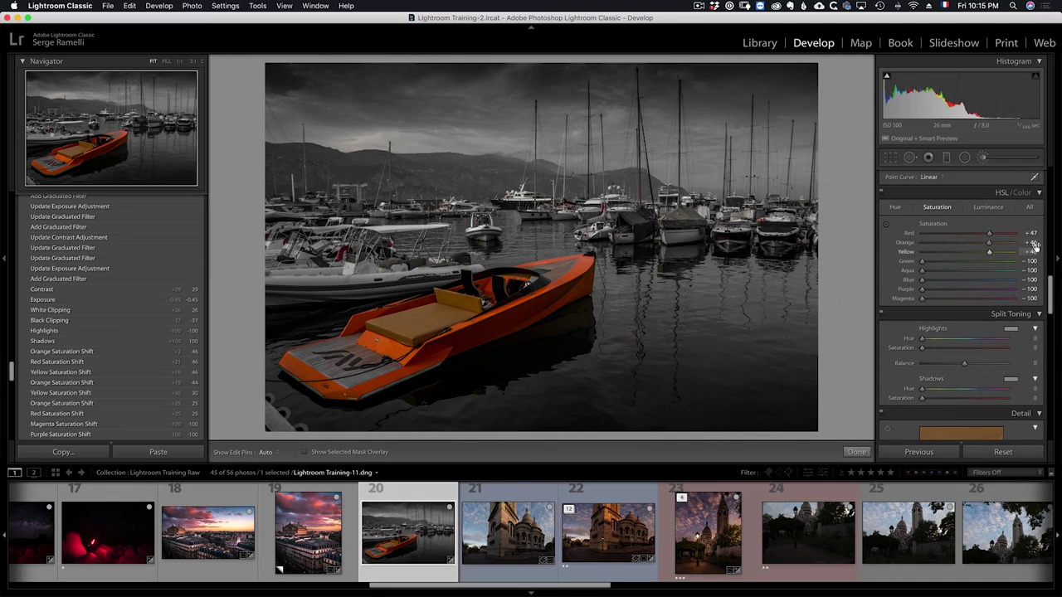
drag(1051, 288, 1051, 284)
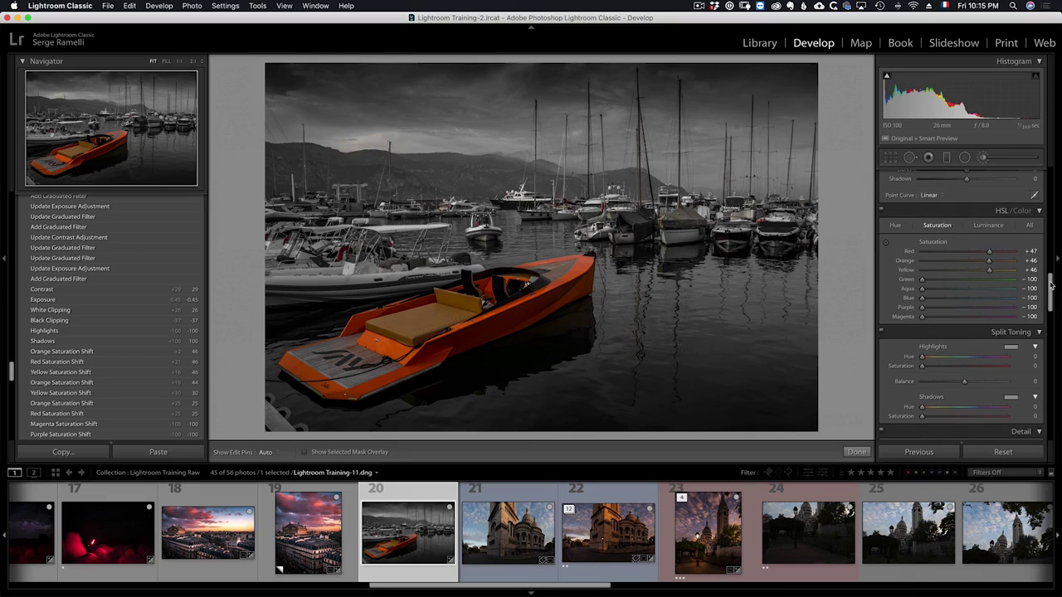
drag(1051, 284, 1051, 162)
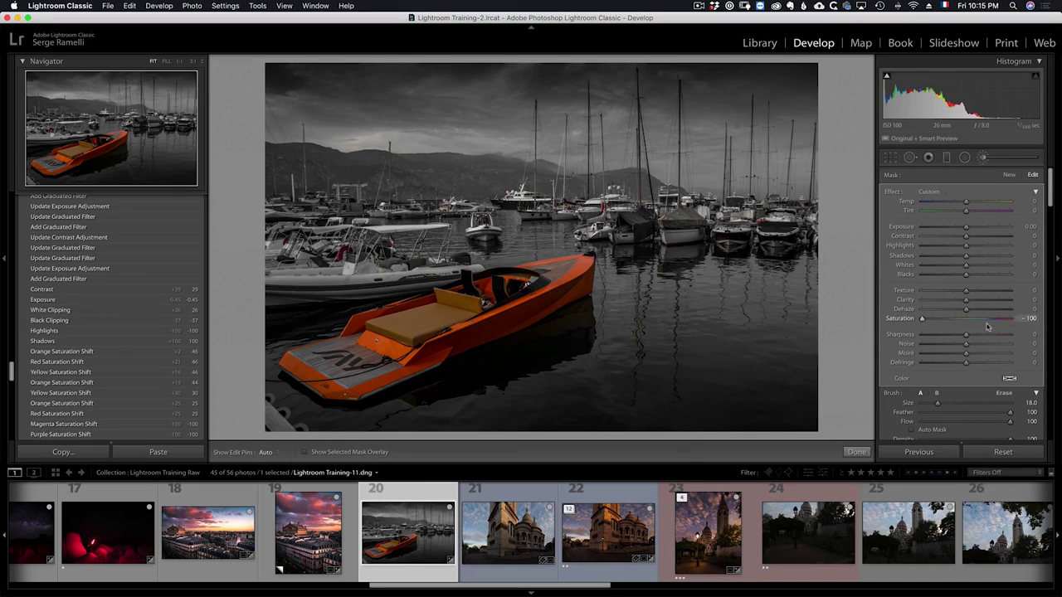
click(1009, 177)
key(h)
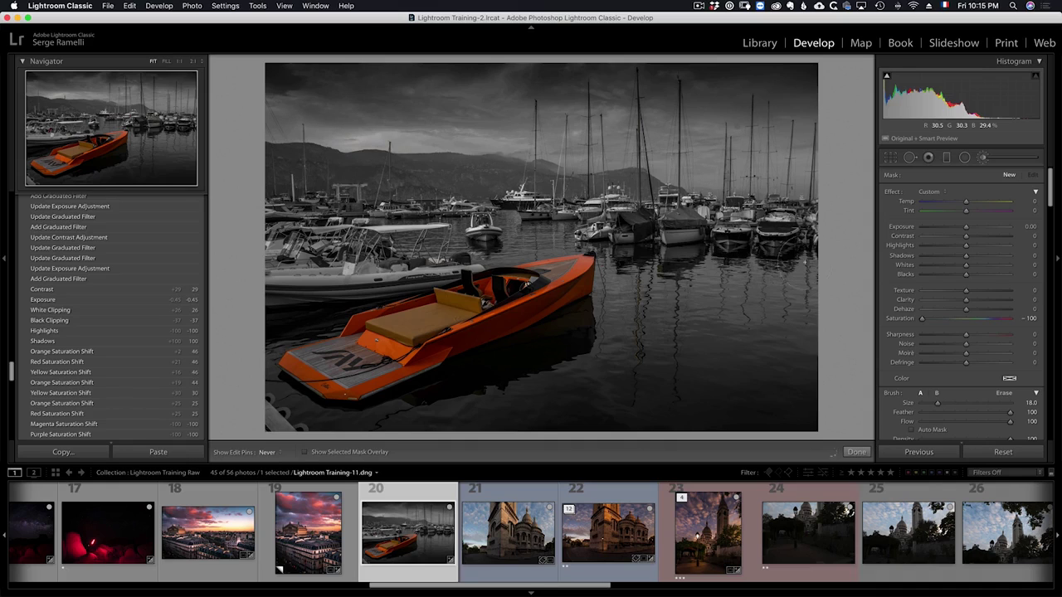
click(856, 452)
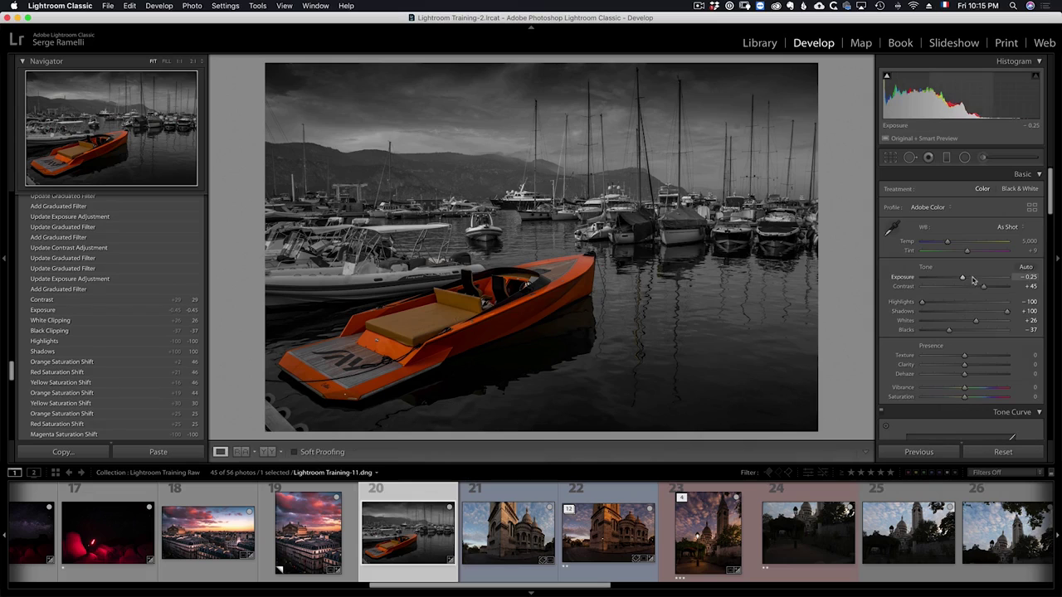
- Set the photo's overall Exposure to −0.65 and Whites to +56
drag(962, 280, 958, 280)
drag(975, 321, 989, 327)
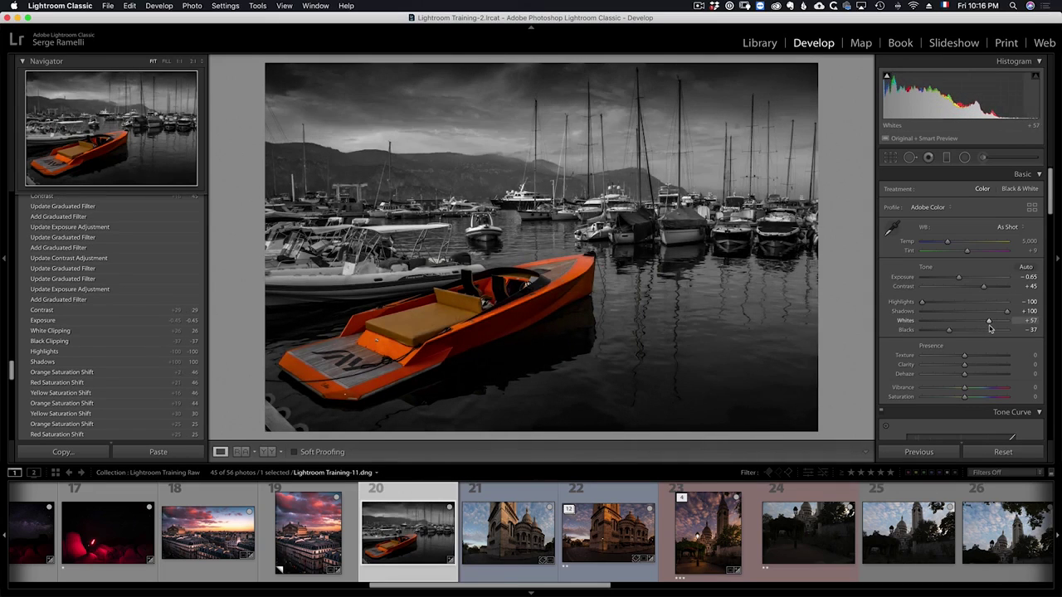
- Remove a spot in the sky among the masts using Spot Removal in Heal mode
click(909, 158)
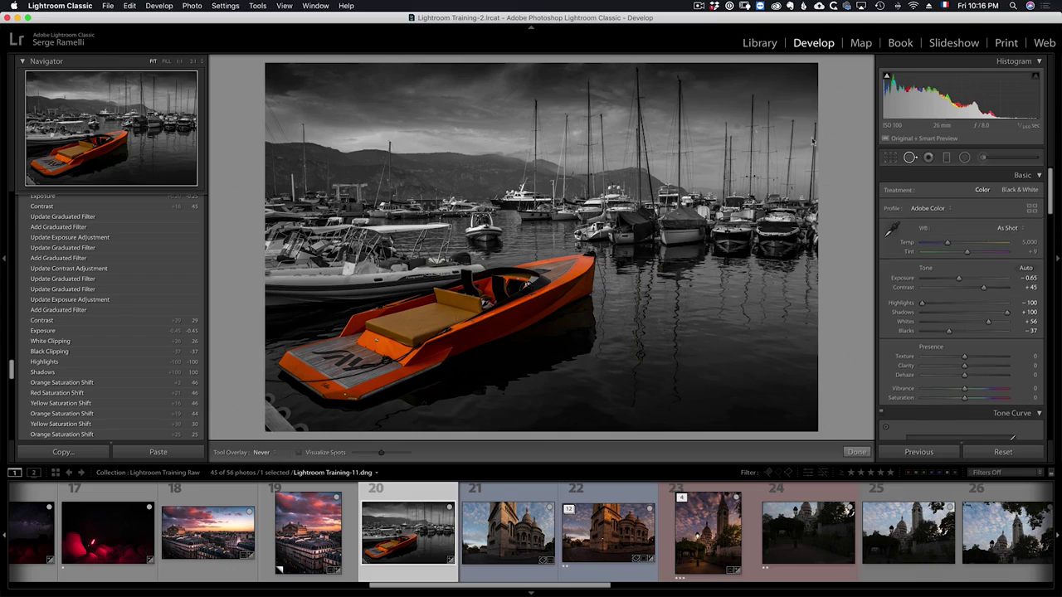
click(739, 127)
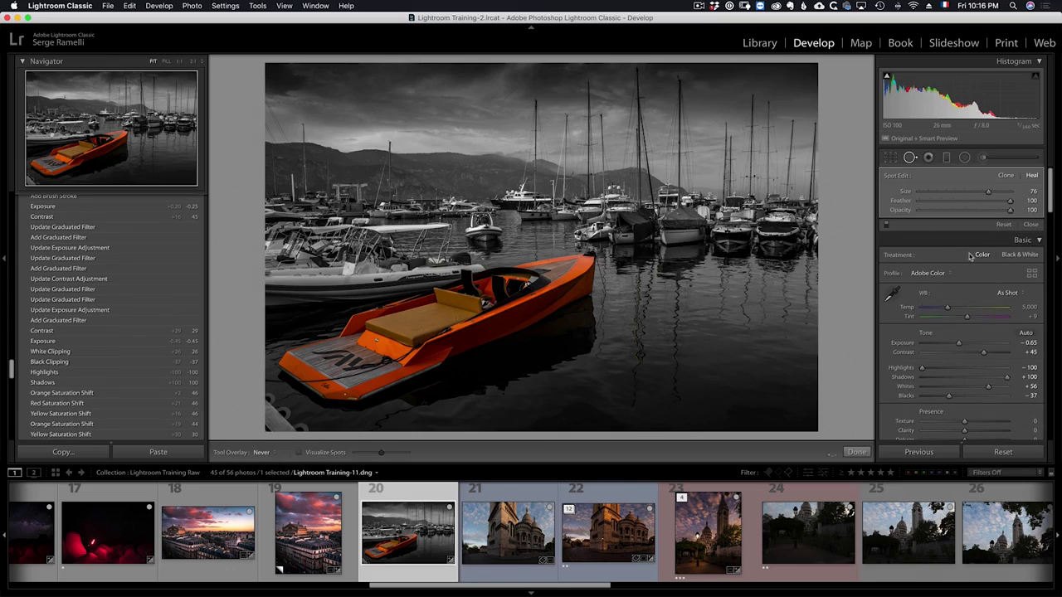
click(1030, 224)
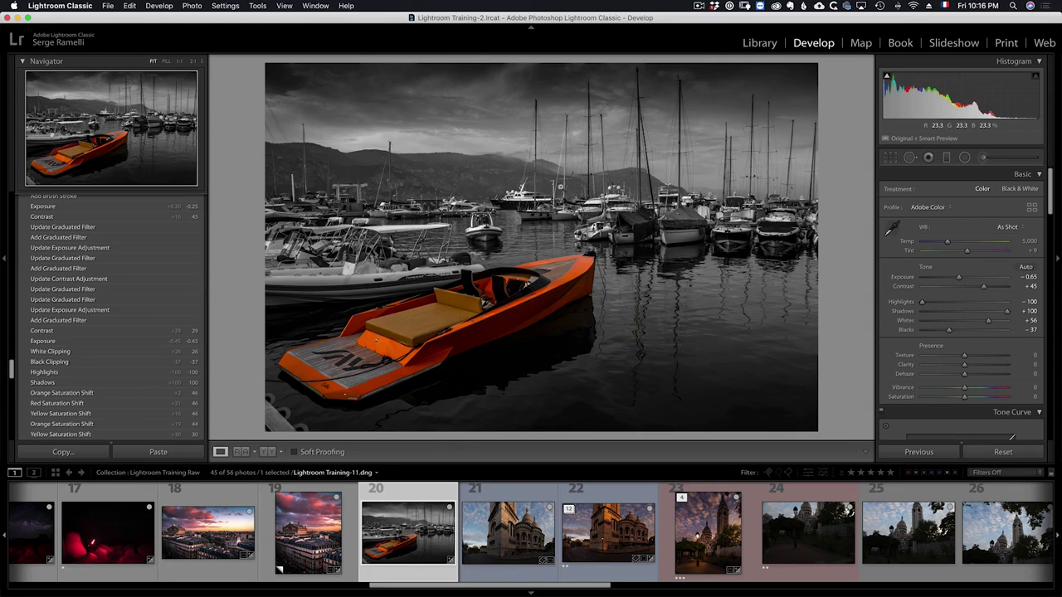
- Reset the adjustment brush effects and brighten the water around the orange boat with brush strokes at Exposure 0.44
click(982, 157)
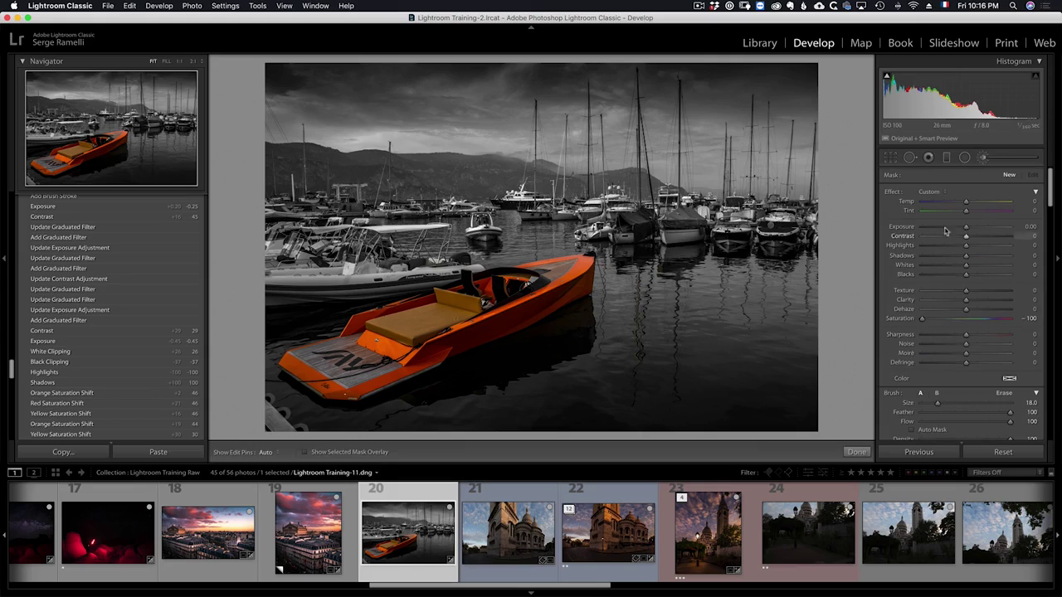
double_click(894, 193)
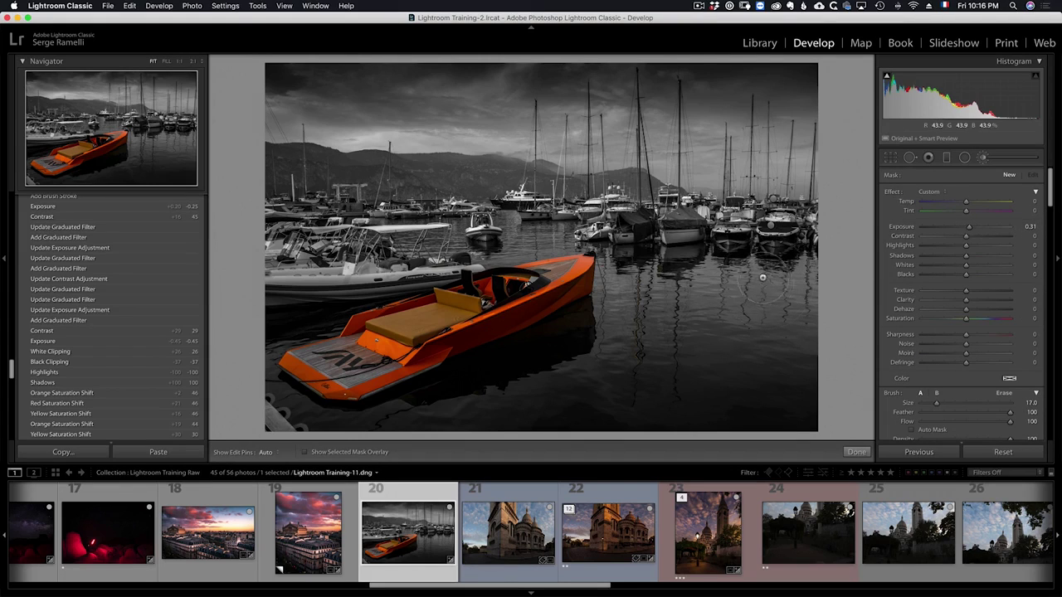
scroll(765, 276, down, 2)
mouse_move(719, 290)
mouse_down()
mouse_move(702, 295)
mouse_move(753, 296)
mouse_move(788, 328)
mouse_move(621, 360)
mouse_move(580, 295)
mouse_up()
drag(555, 243, 467, 249)
mouse_move(566, 369)
mouse_down()
mouse_move(457, 401)
mouse_move(585, 377)
mouse_move(611, 386)
mouse_up()
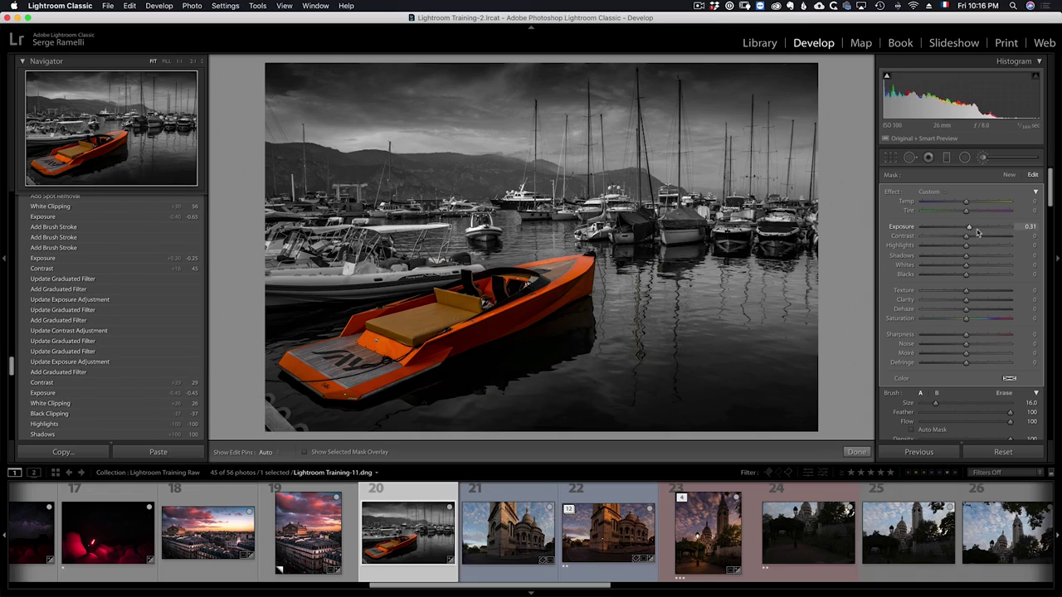
drag(969, 230, 972, 230)
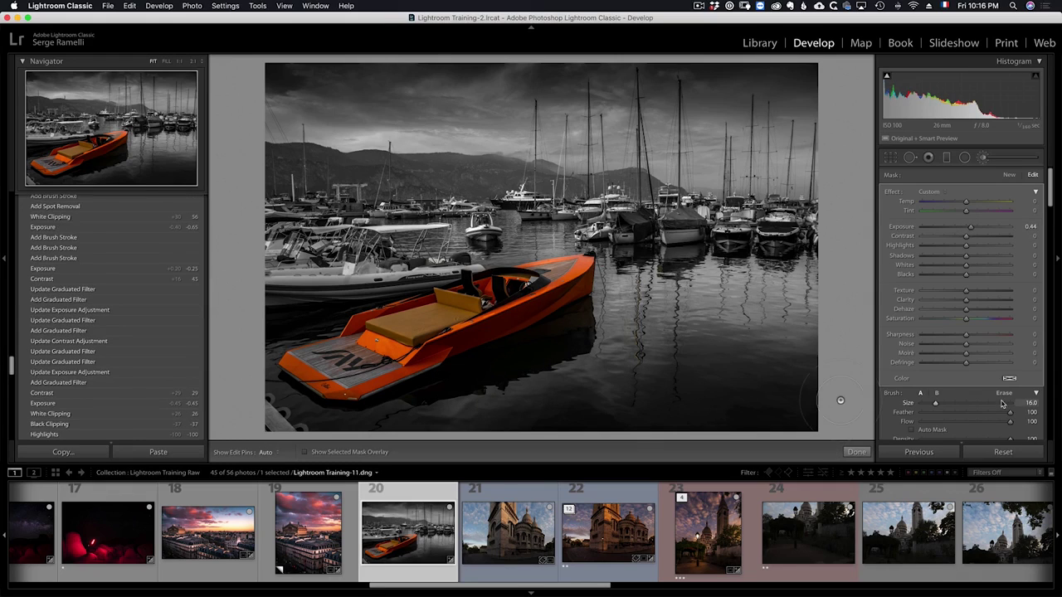
- Undo the last brush stroke and repaint the water reflections with a brush at Flow 75, Density 76 and Exposure 0.61
scroll(915, 393, down, 1)
key(super+z)
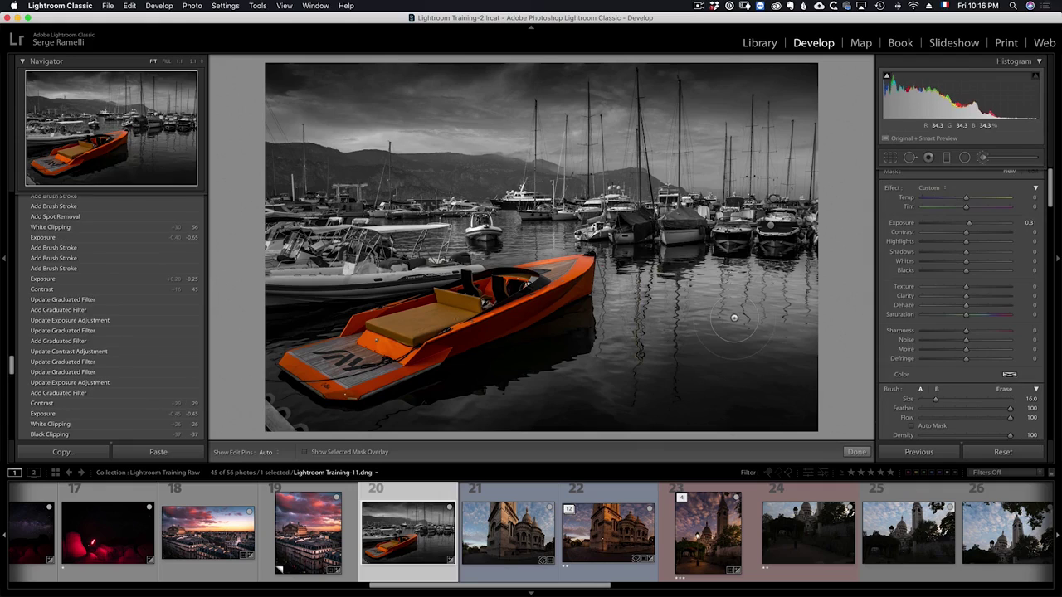
click(987, 418)
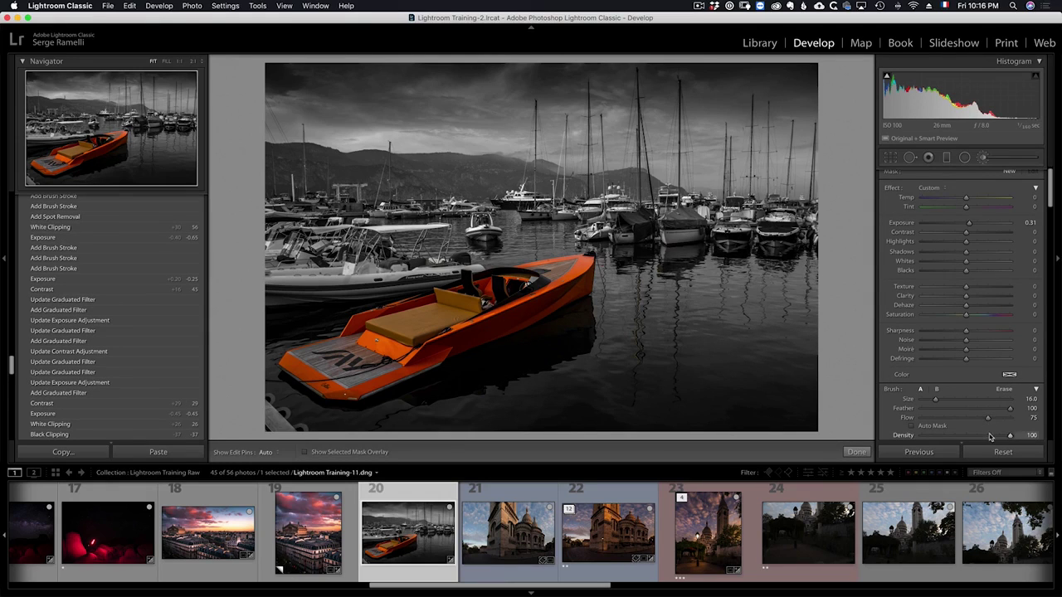
click(988, 435)
drag(970, 226, 974, 226)
key(h)
mouse_move(638, 290)
mouse_down()
mouse_move(556, 401)
mouse_move(621, 337)
mouse_move(714, 300)
mouse_move(539, 225)
mouse_move(580, 259)
mouse_move(597, 355)
mouse_move(569, 374)
mouse_move(620, 260)
mouse_move(647, 256)
mouse_up()
key(h)
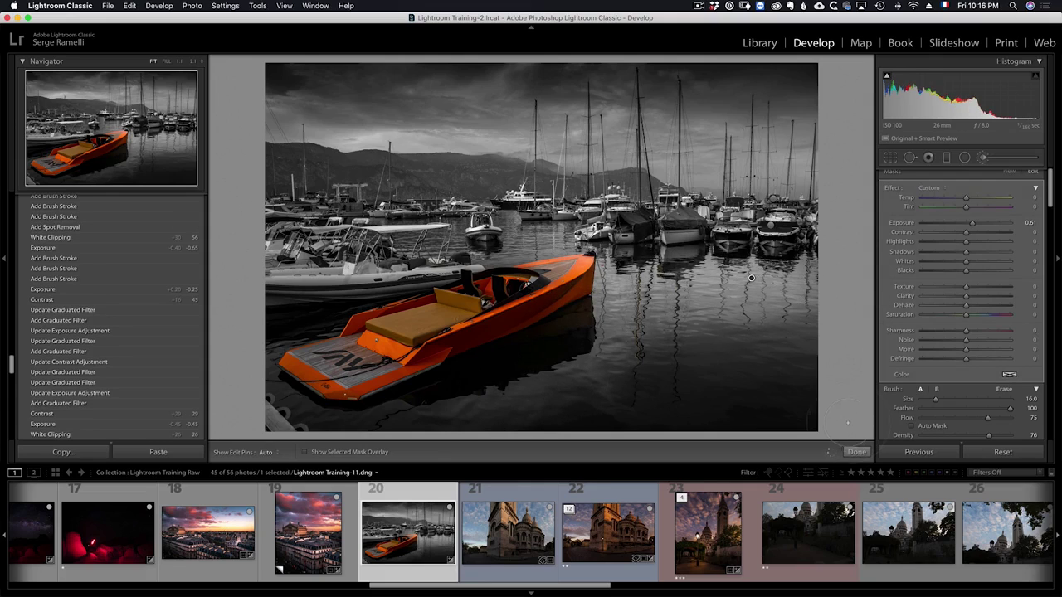
click(856, 451)
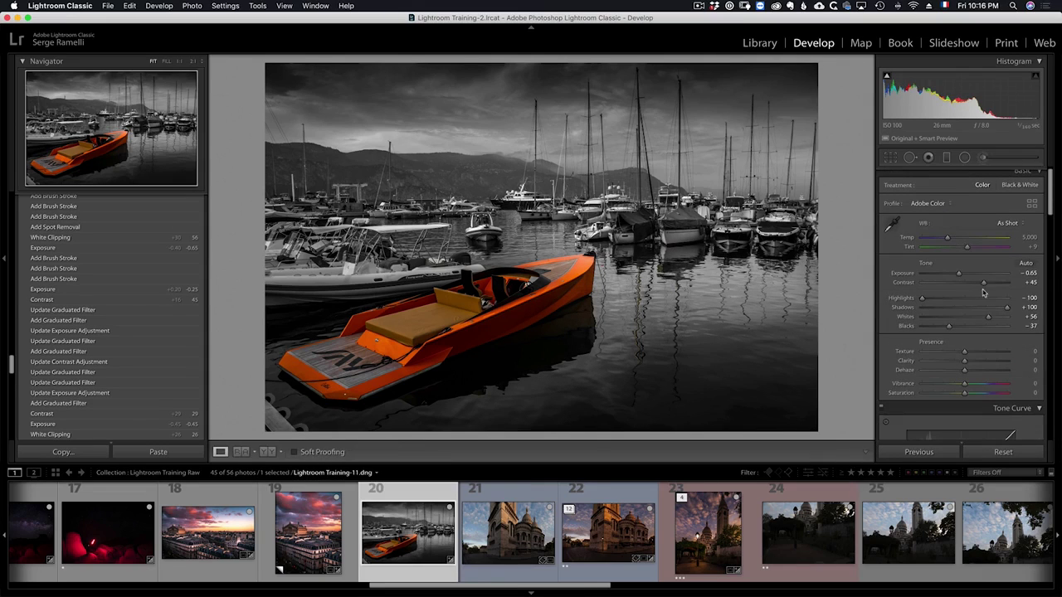
- Set the photo's overall Contrast to +62
click(996, 283)
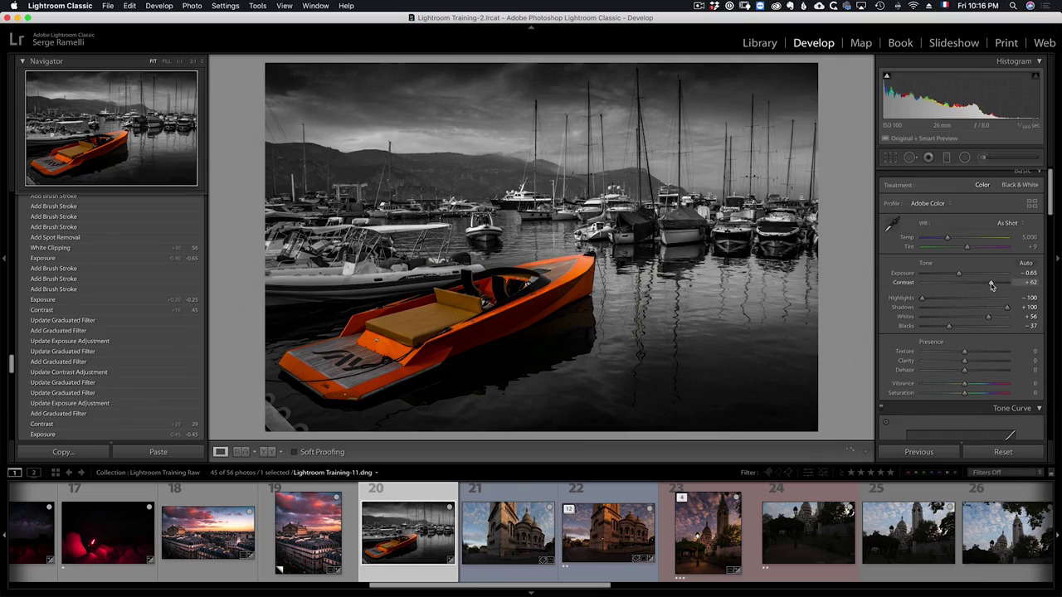